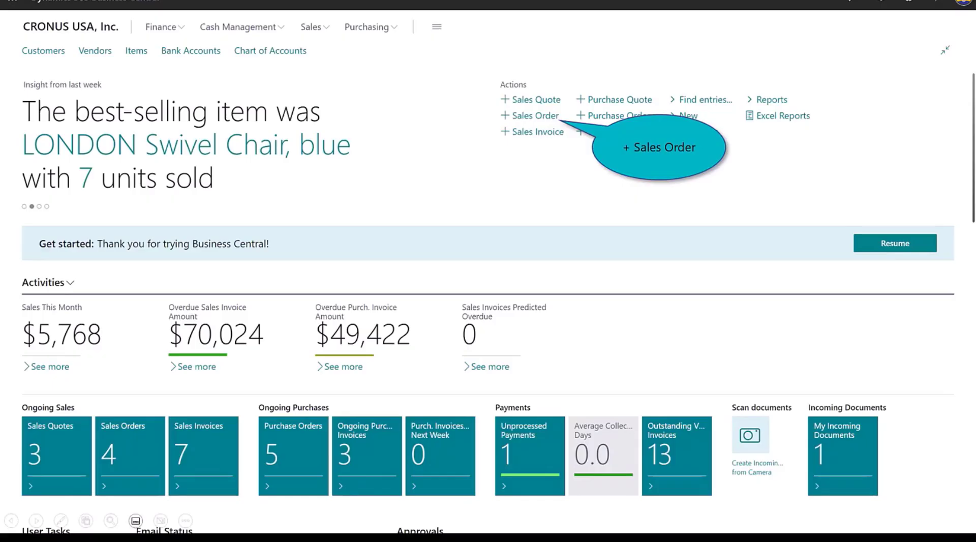
- Create a new sales order for the customer Adatum Corporation
left_click(525, 114)
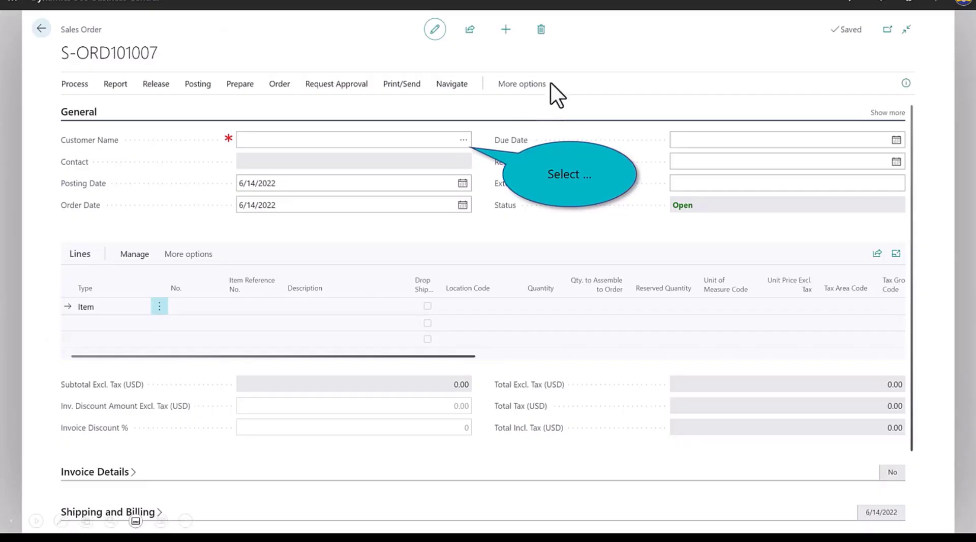
left_click(464, 139)
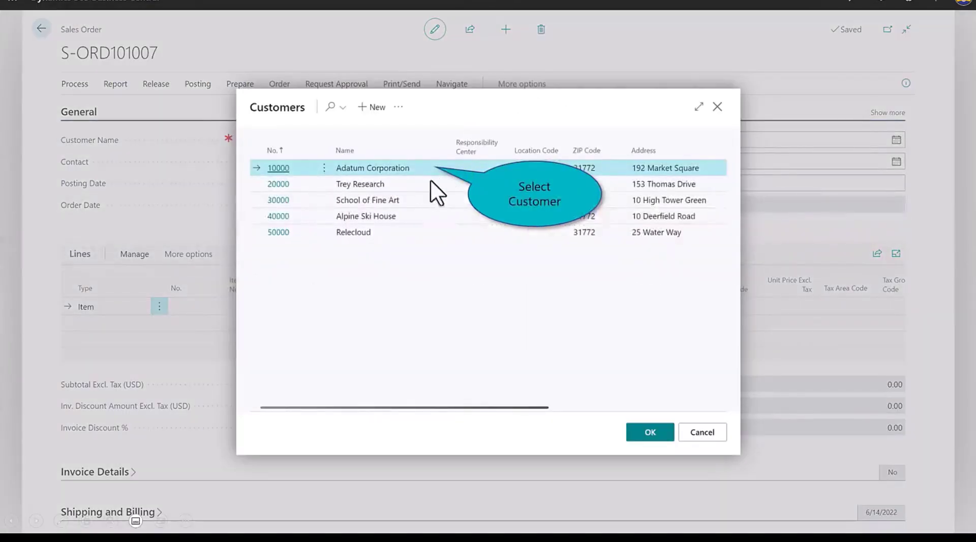
double_click(406, 167)
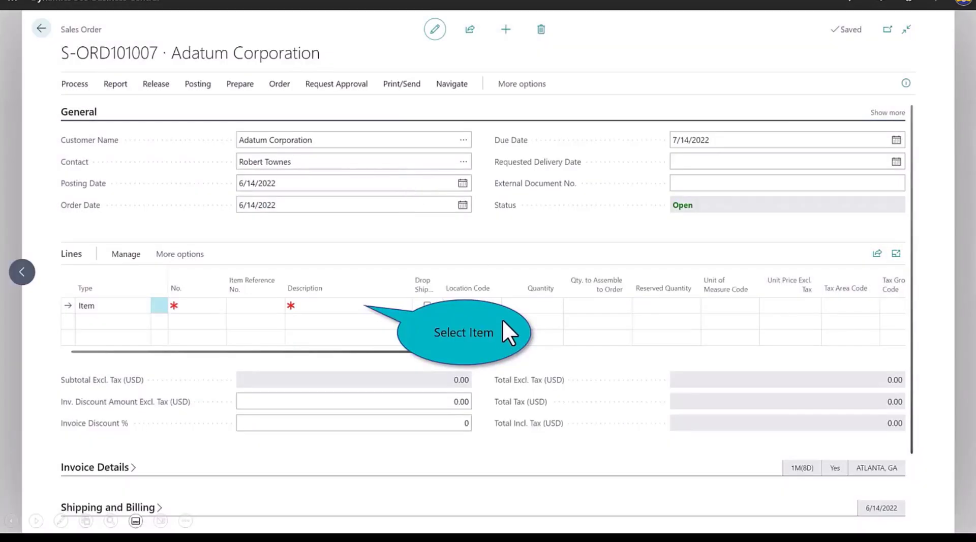
- Add an ATHENS Desk line with drop shipment enabled and a quantity of 2, and close the sales order
left_click(314, 307)
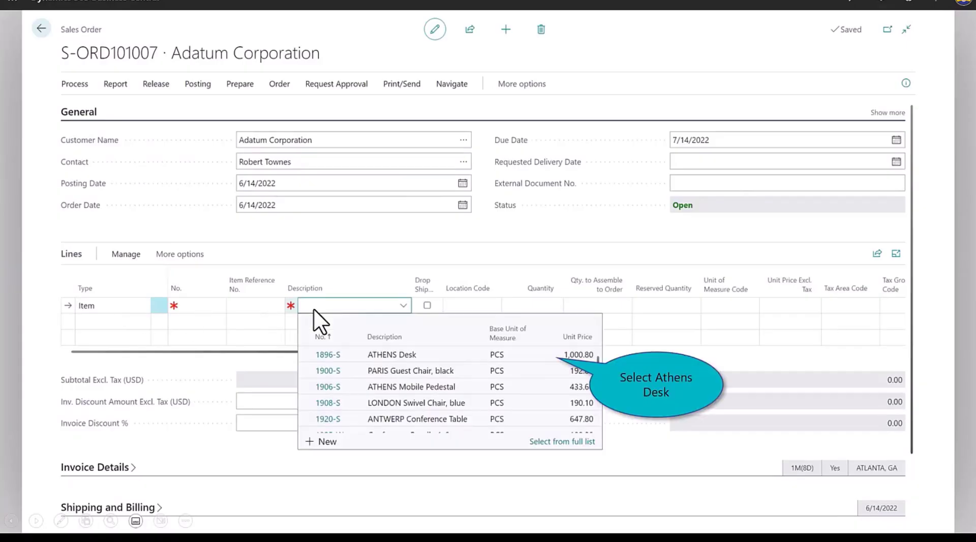
left_click(415, 354)
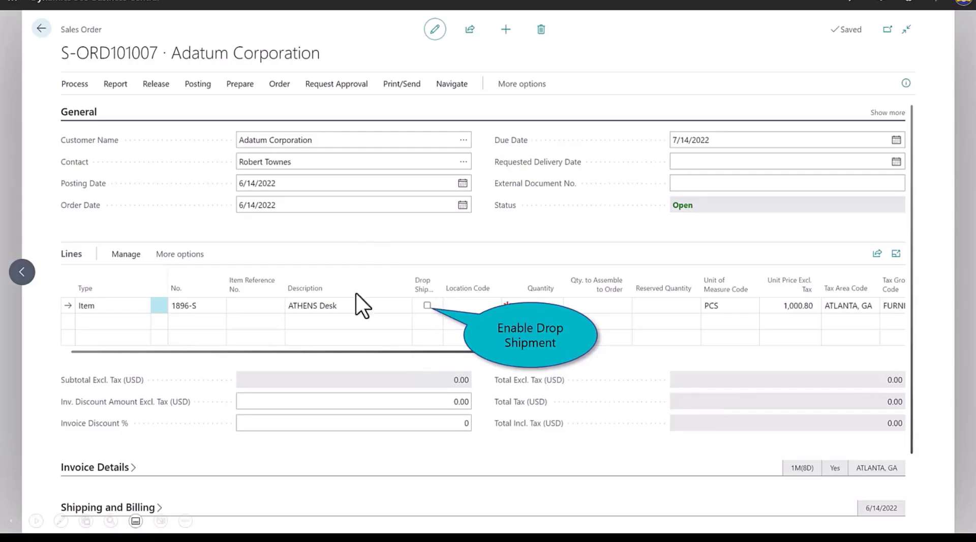
left_click(427, 305)
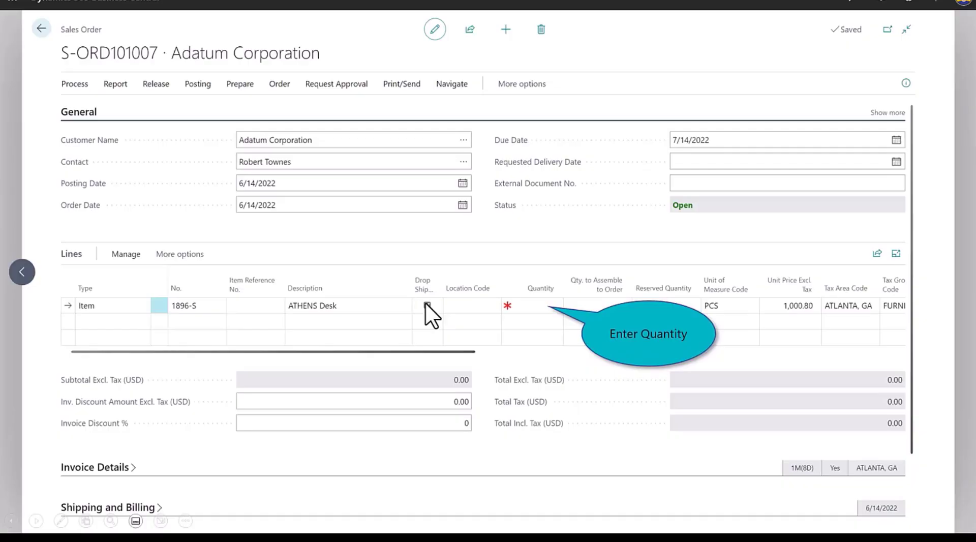
left_click(522, 306)
type("2")
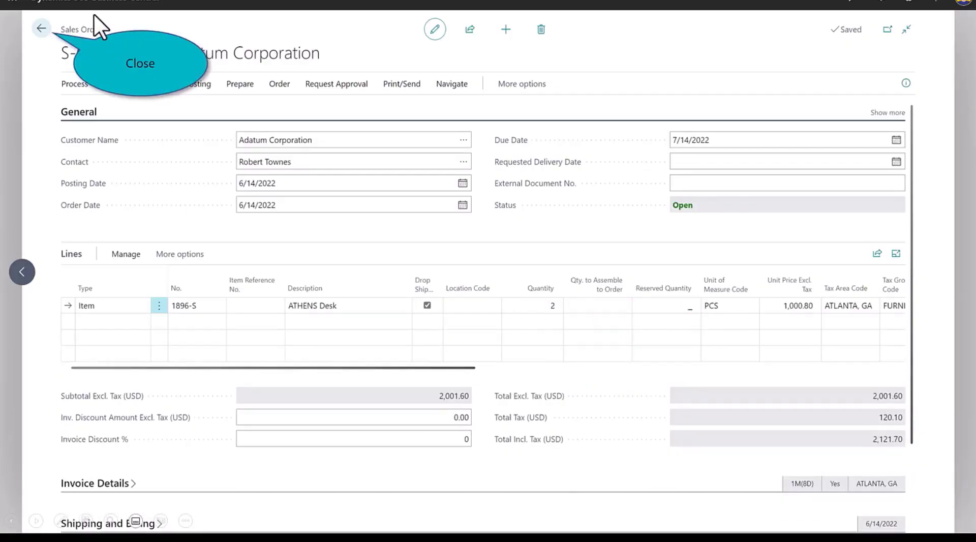
left_click(29, 24)
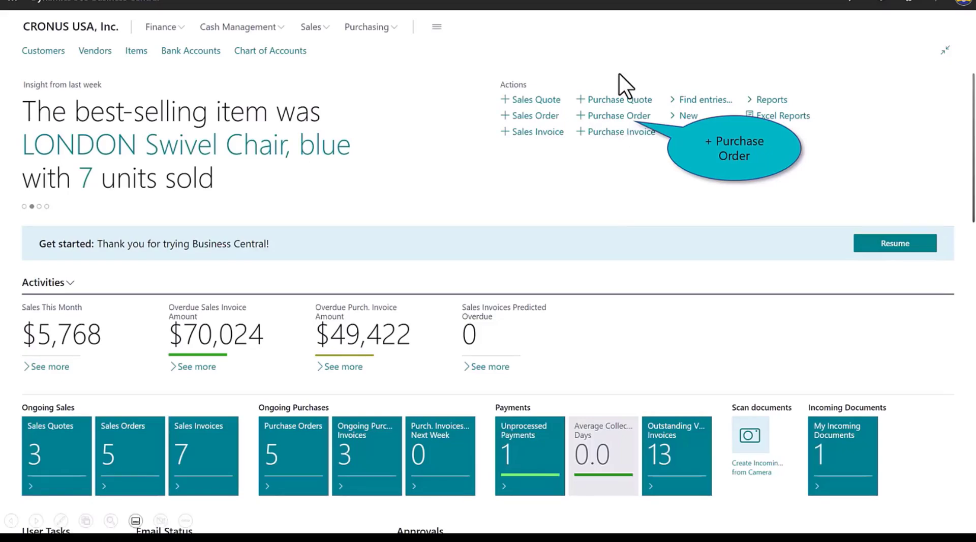
- Create a new purchase order for the vendor Fabrikam, Inc. and fill in the vendor invoice number
left_click(613, 112)
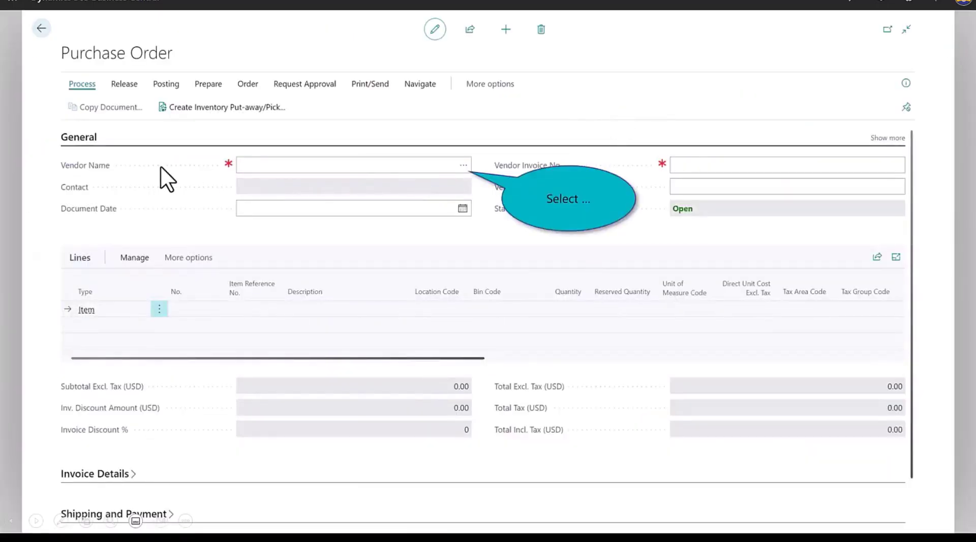
left_click(463, 165)
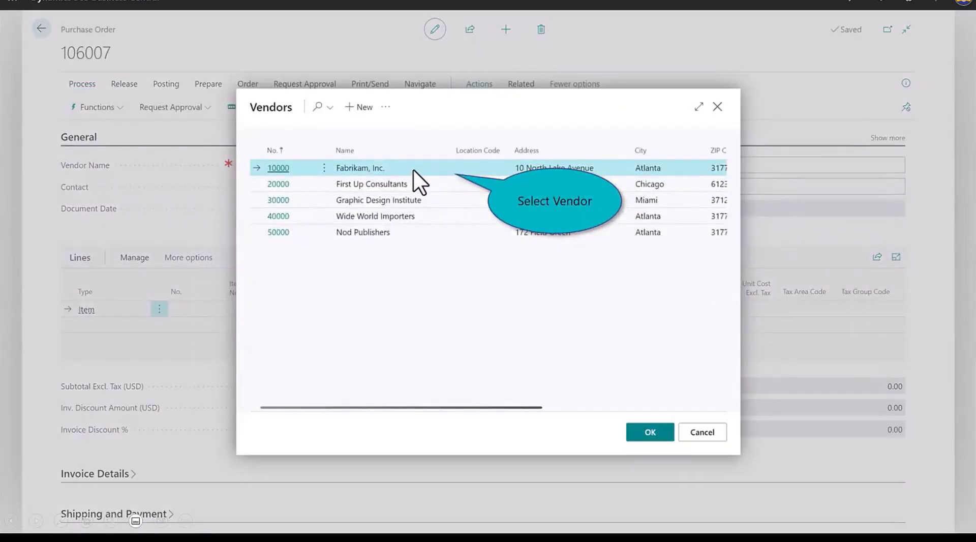
left_click(413, 169)
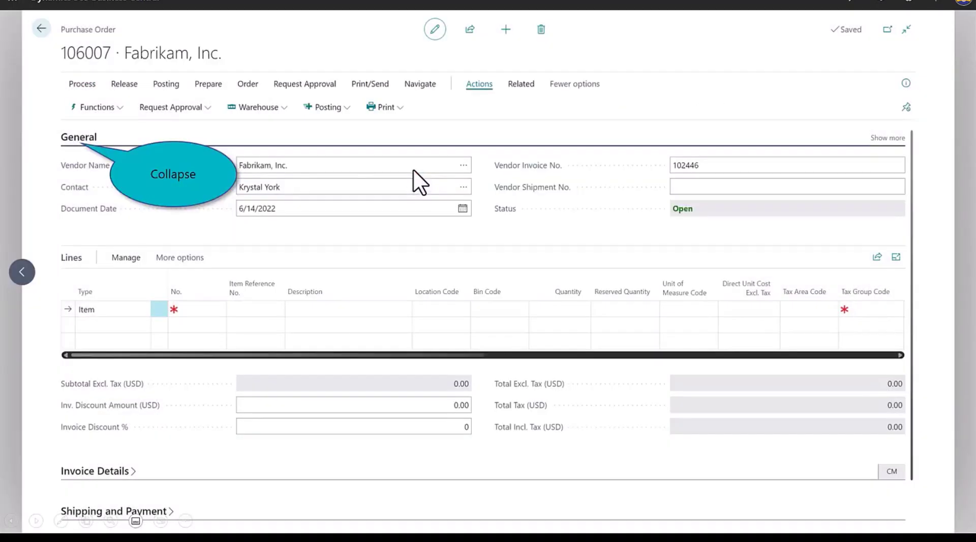
- Set the purchase order's ship-to to Customer Address, using Adatum Corporation as the customer
left_click(66, 136)
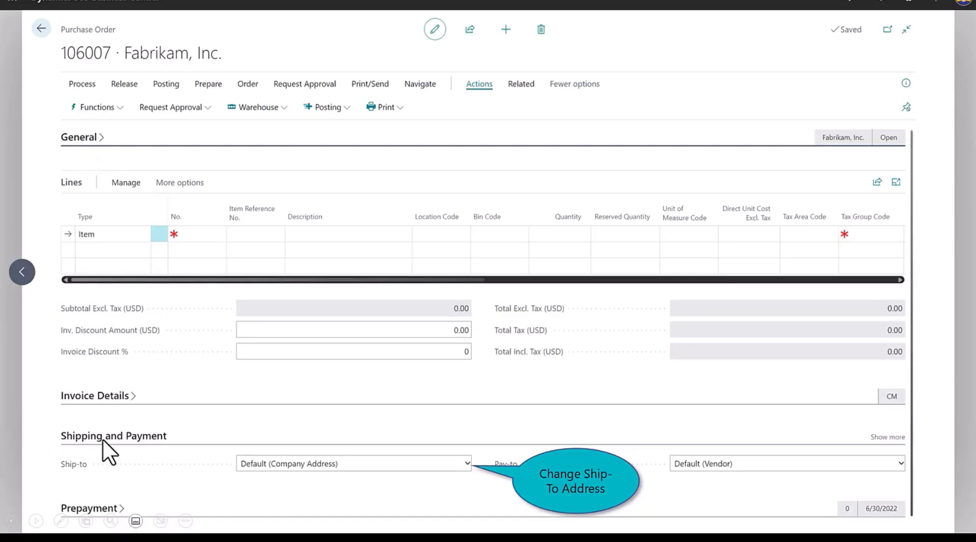
left_click(469, 463)
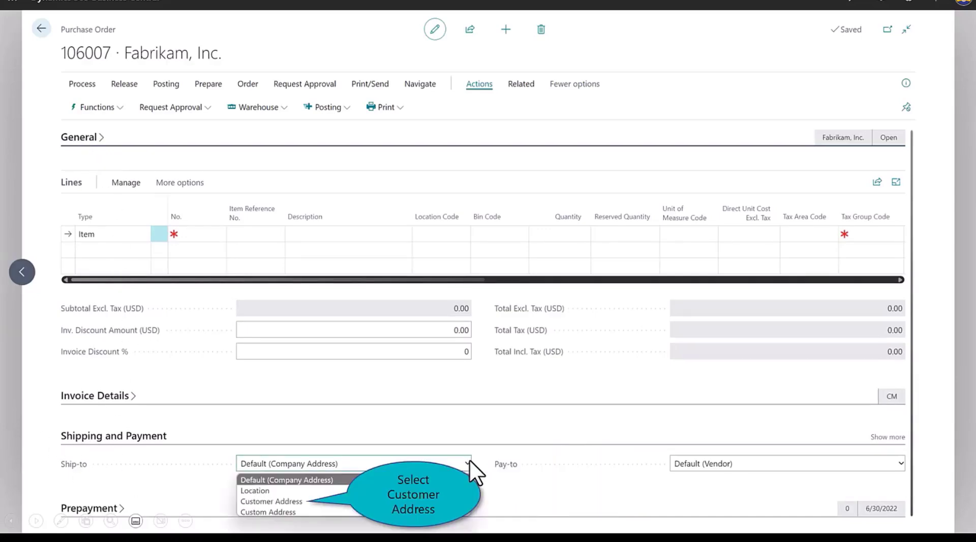
left_click(281, 501)
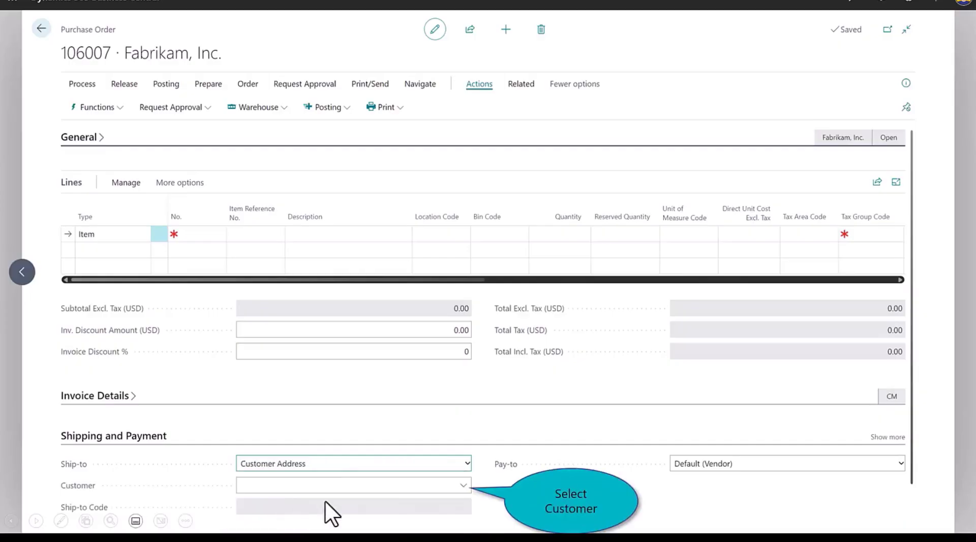
left_click(463, 485)
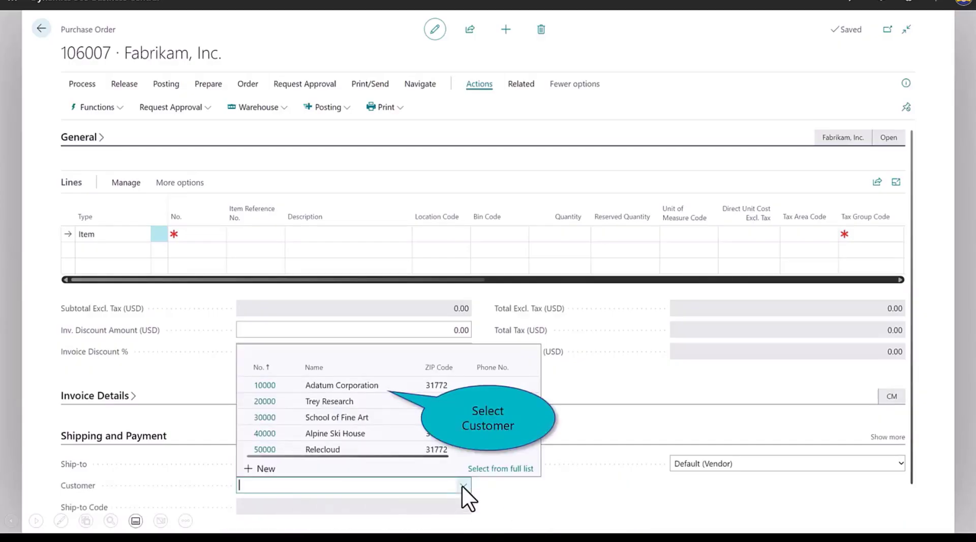
left_click(372, 385)
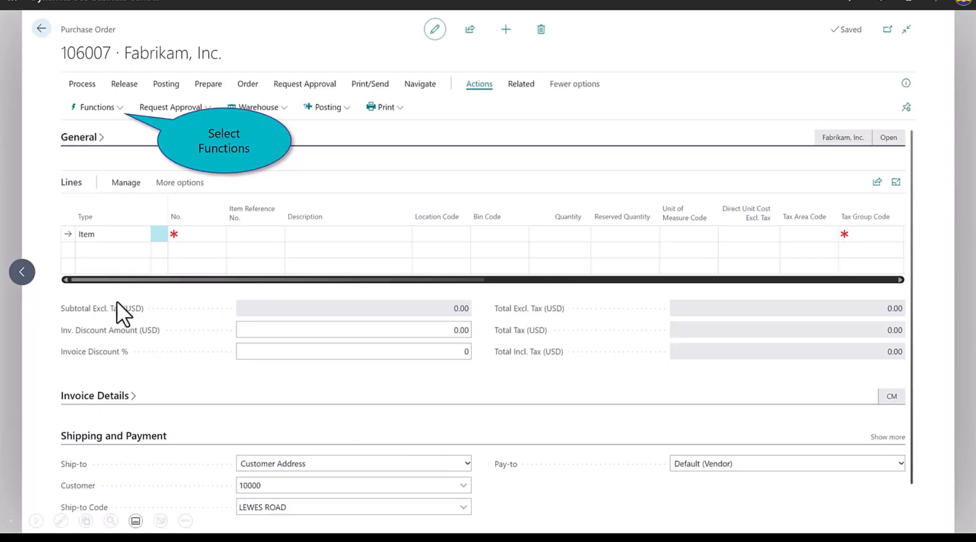
- Bring the Adatum Corporation sales order dated 6/14/2022 into the purchase order as a drop shipment
left_click(112, 110)
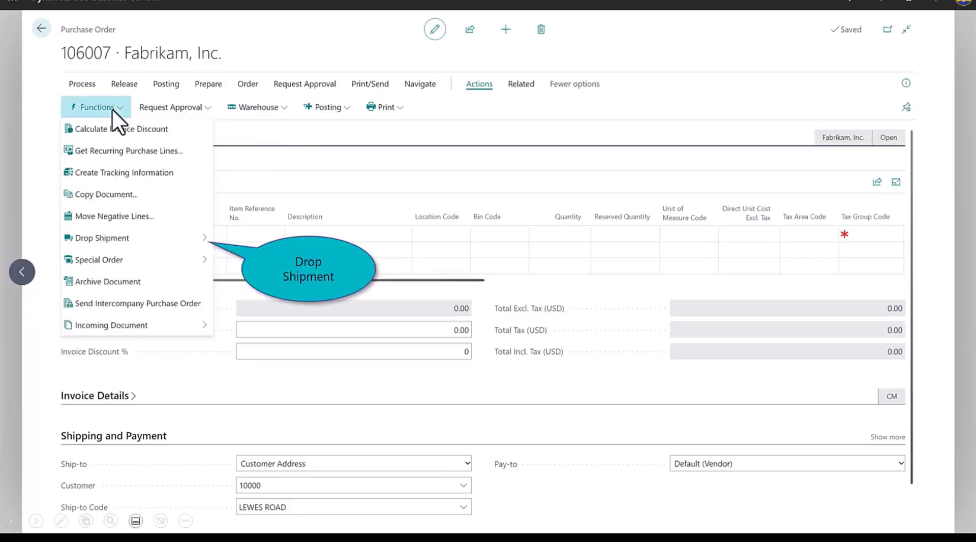
left_click(151, 240)
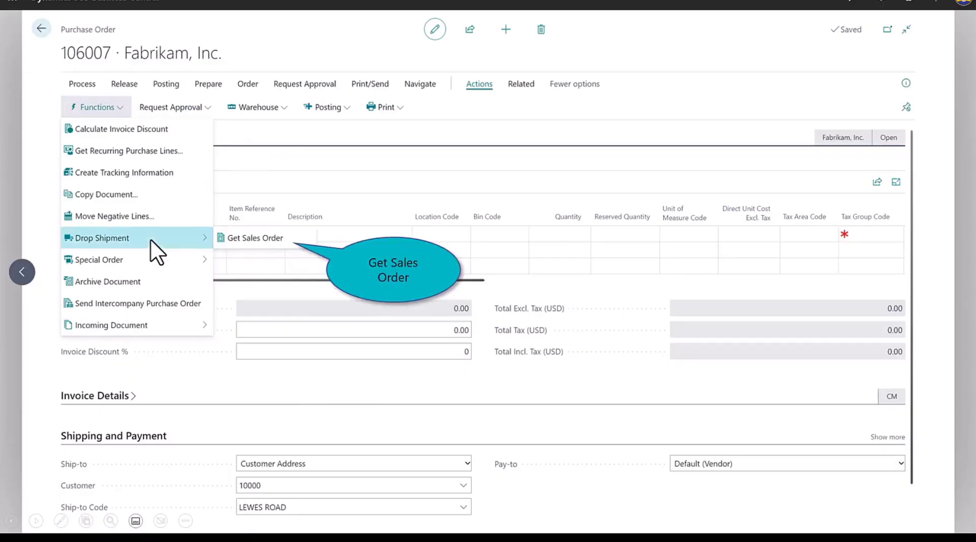
left_click(257, 238)
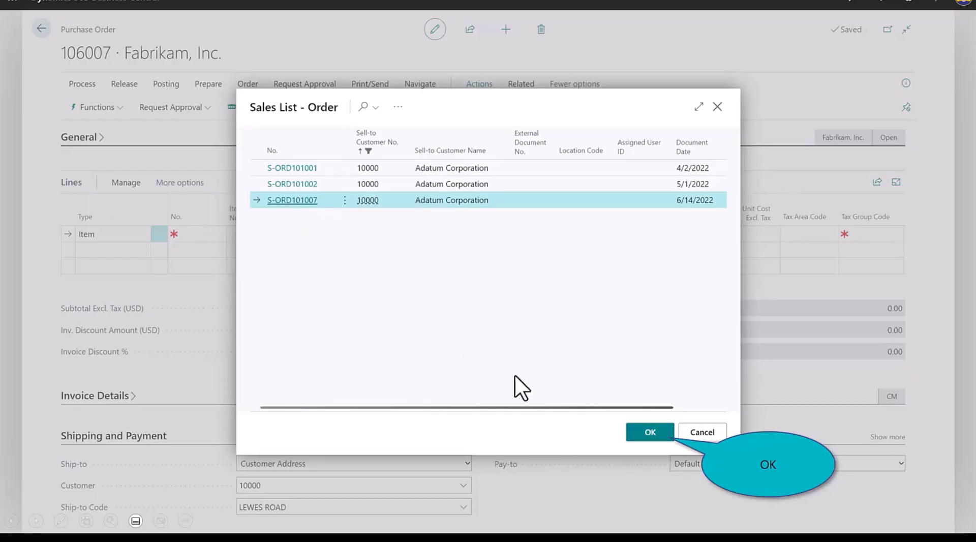
left_click(650, 431)
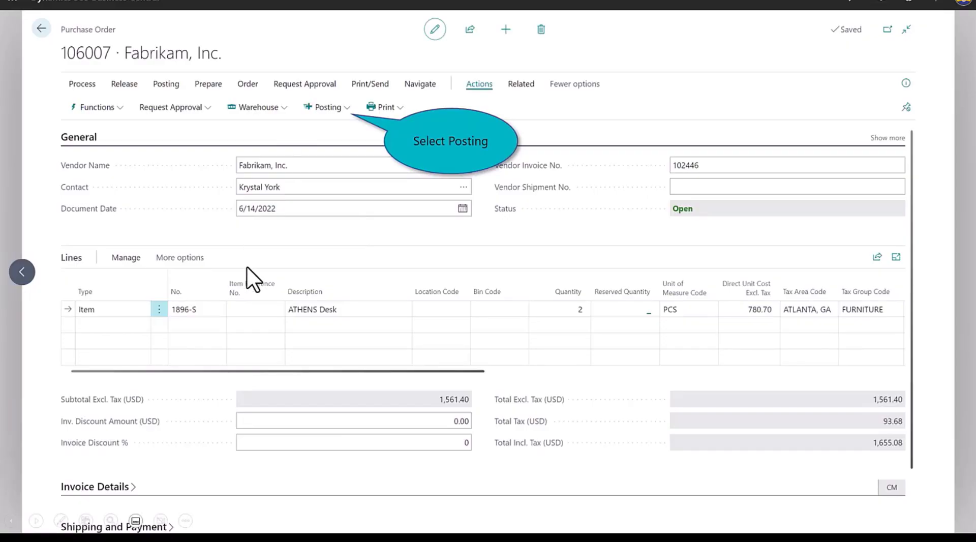
- Post the purchase order with the Receive option and start printing it
left_click(326, 108)
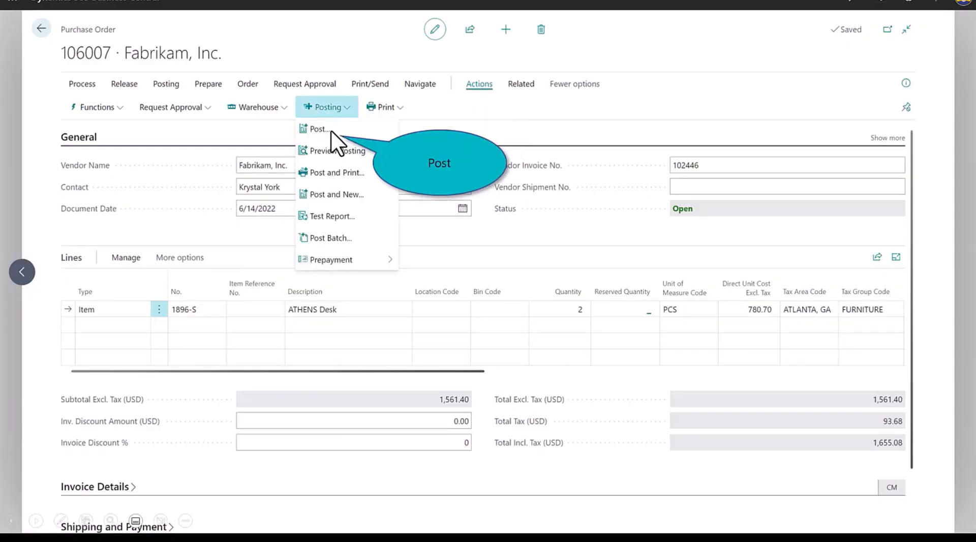
left_click(318, 129)
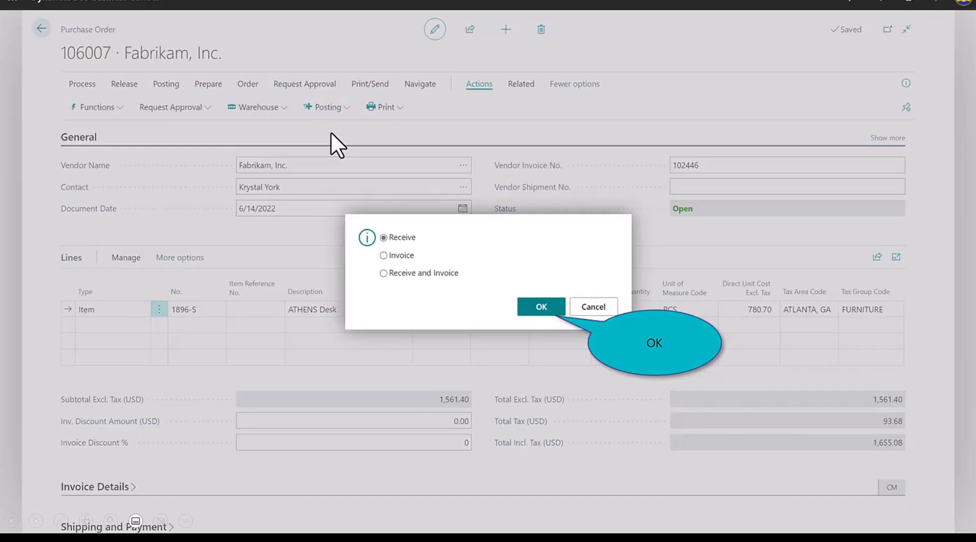
left_click(540, 306)
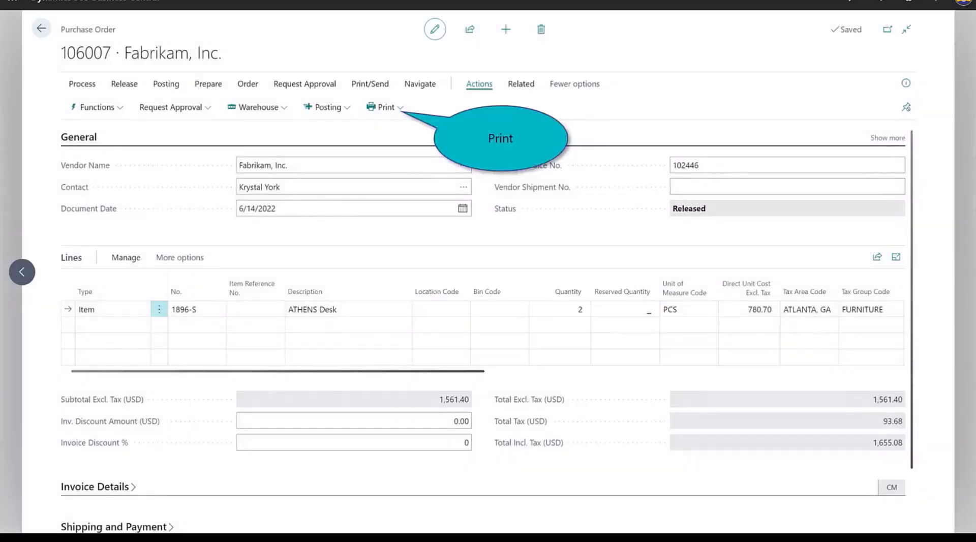
left_click(375, 106)
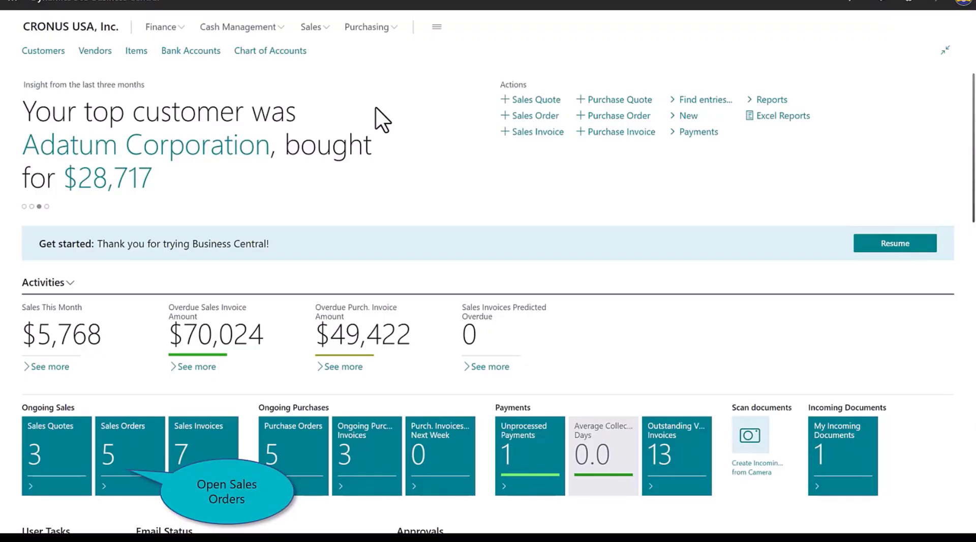
- Open the released Adatum Corporation sales order and run the payment prediction for it
left_click(135, 429)
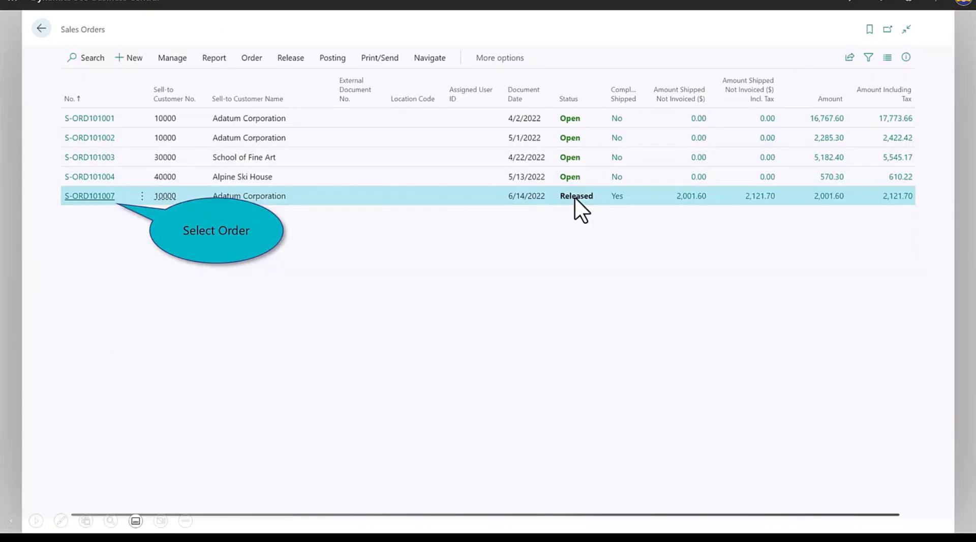
left_click(84, 196)
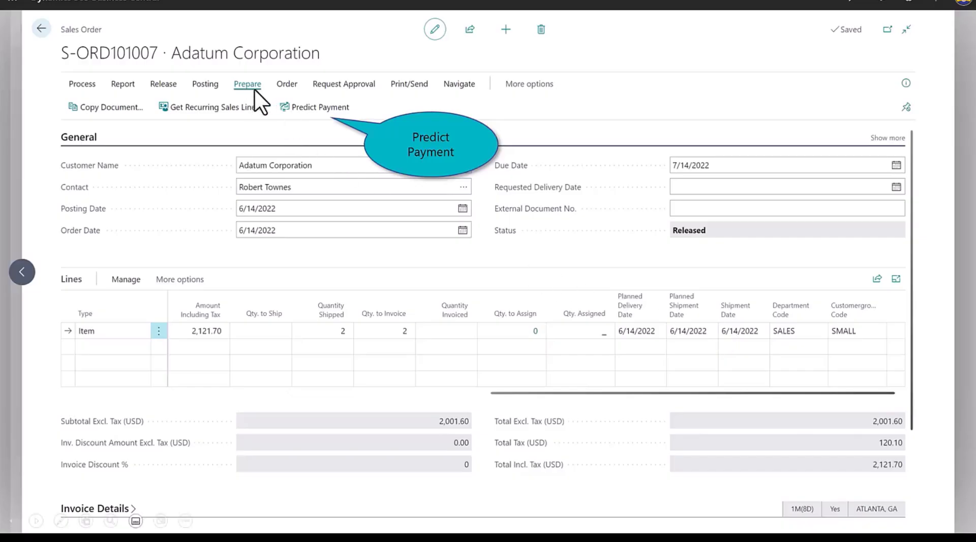
left_click(307, 107)
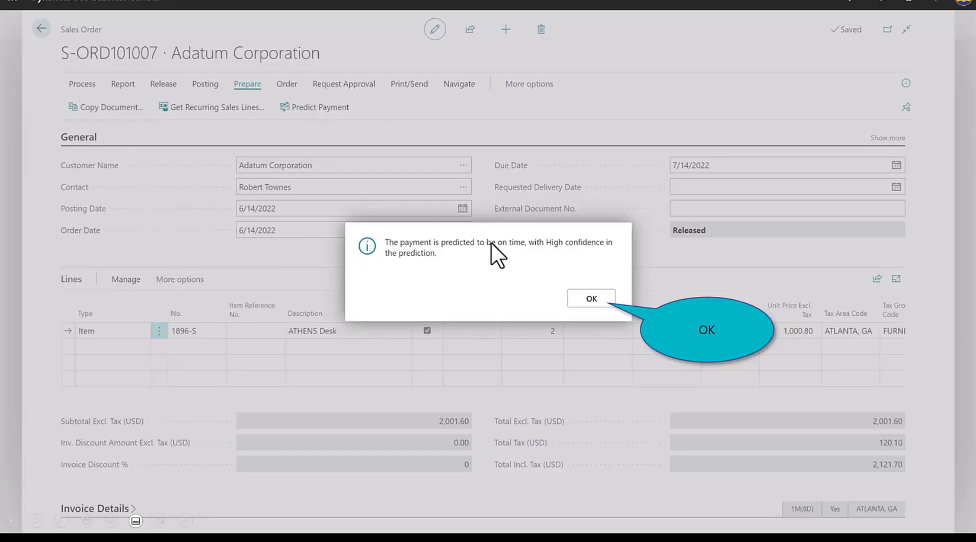
left_click(590, 298)
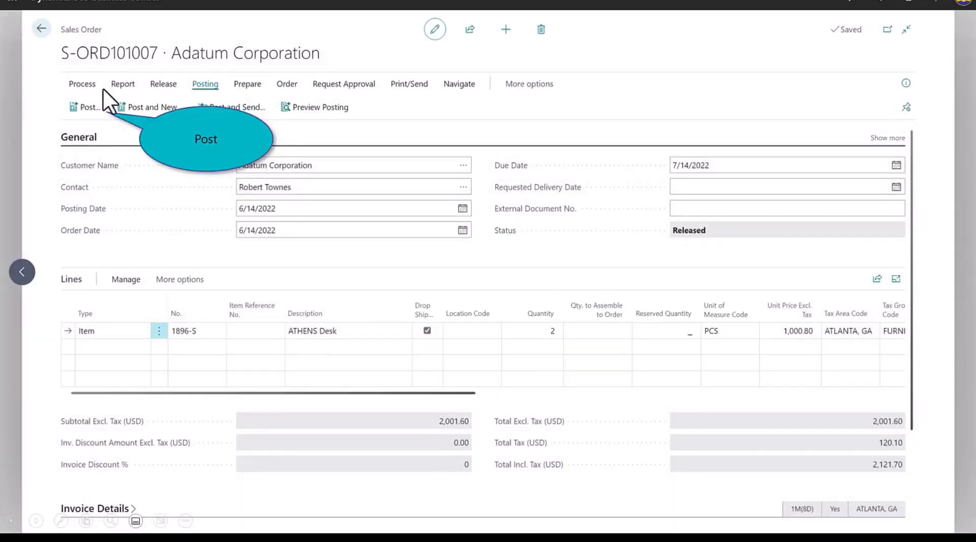
- Post the sales order with the Invoice option and start printing the posted sales invoice
left_click(88, 107)
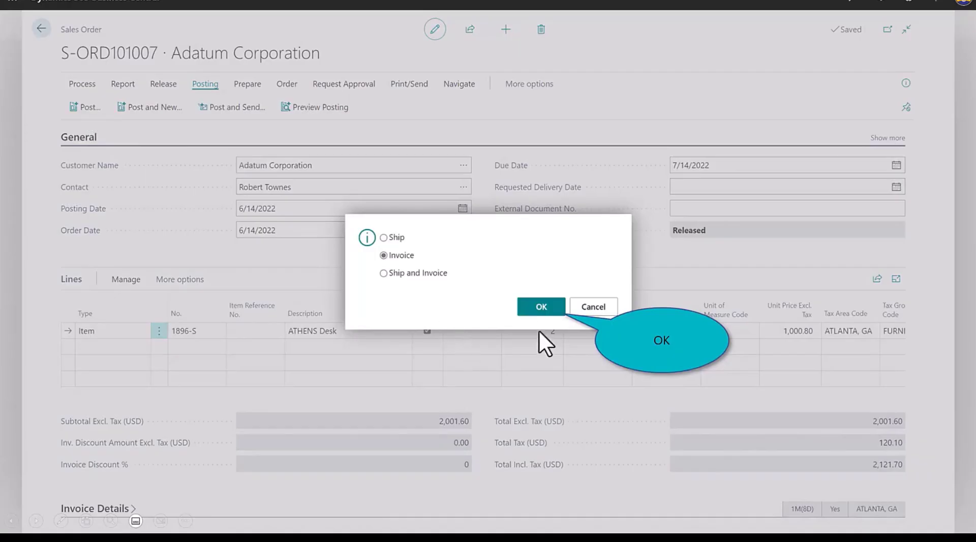
left_click(539, 306)
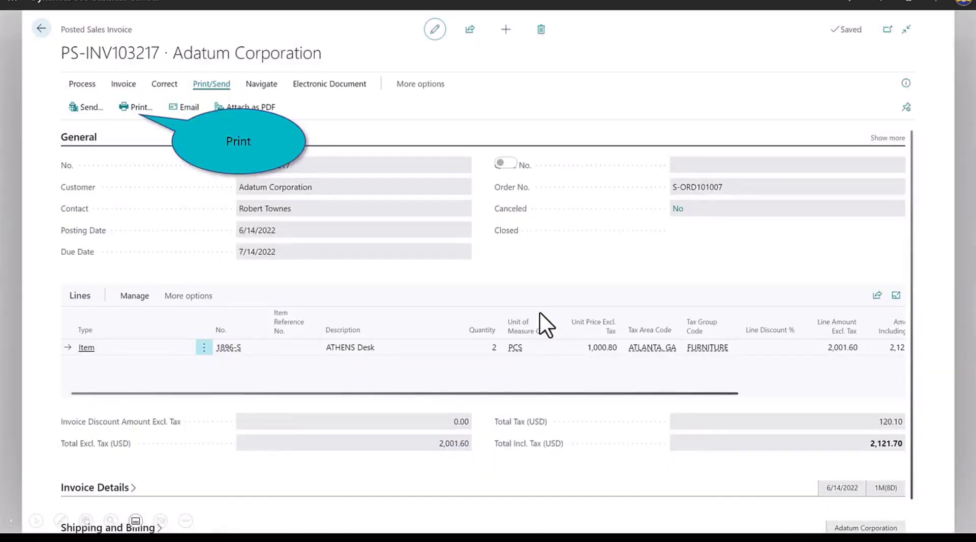
left_click(138, 107)
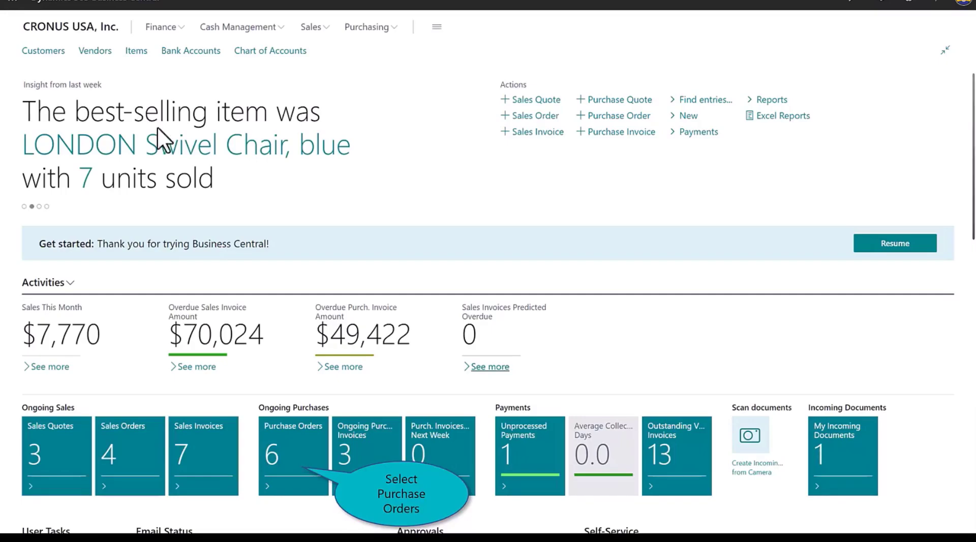
- Post the released Fabrikam, Inc. purchase order with the Invoice option and return to the home page
left_click(289, 452)
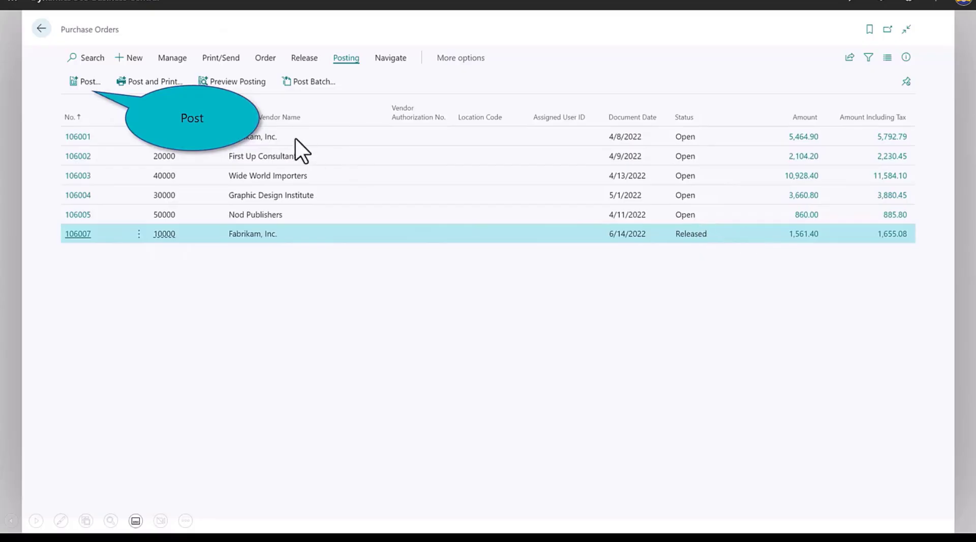
left_click(77, 81)
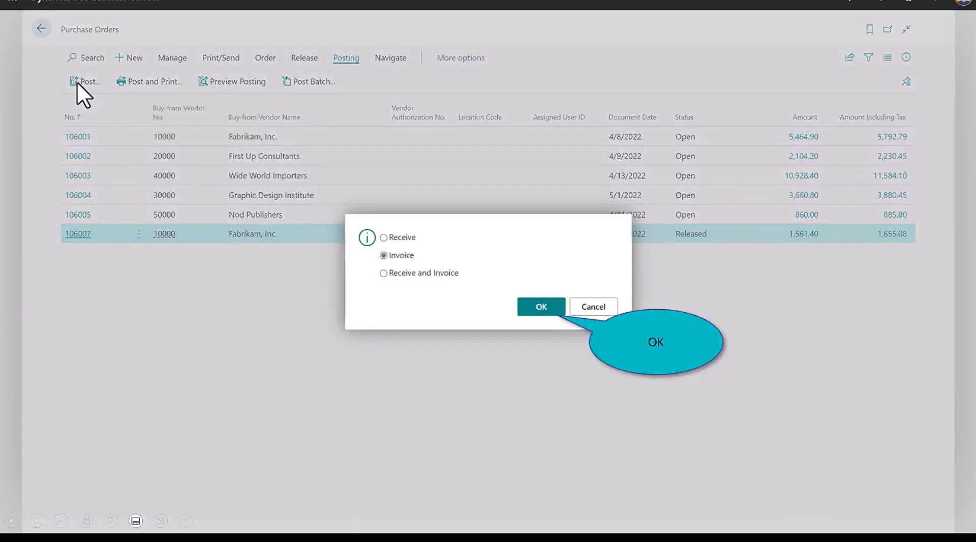
left_click(534, 306)
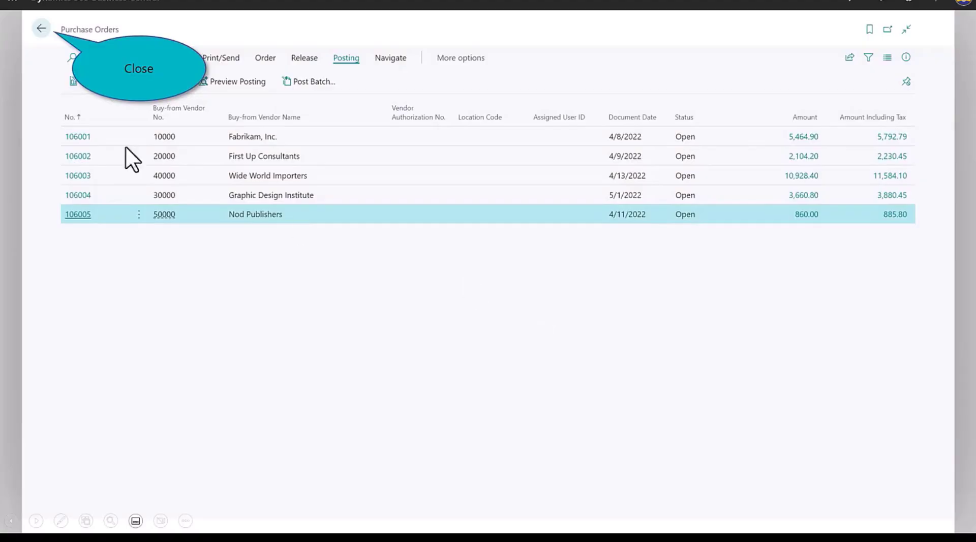
left_click(41, 29)
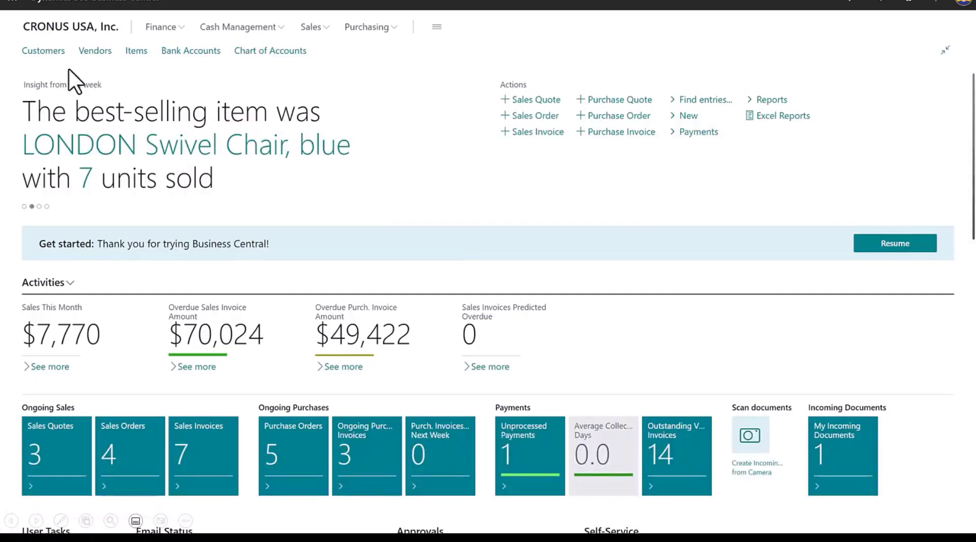